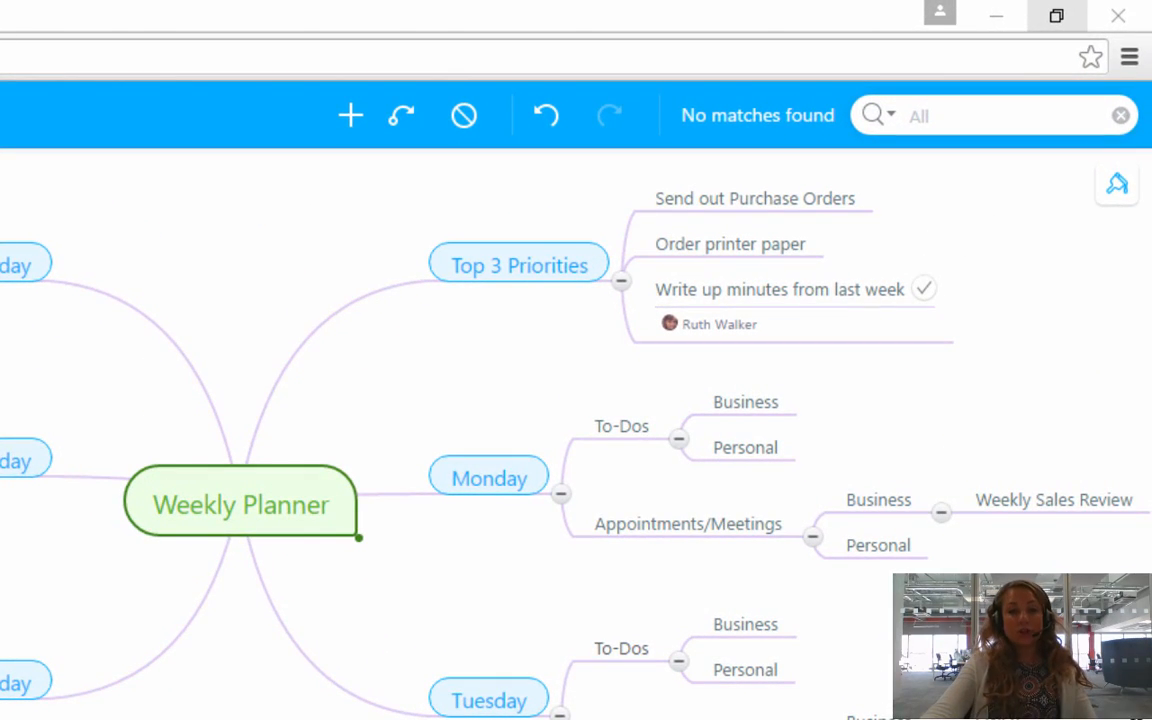
# Activate the map search field on the Weekly Planner toolbar.
pyautogui.click(956, 118)
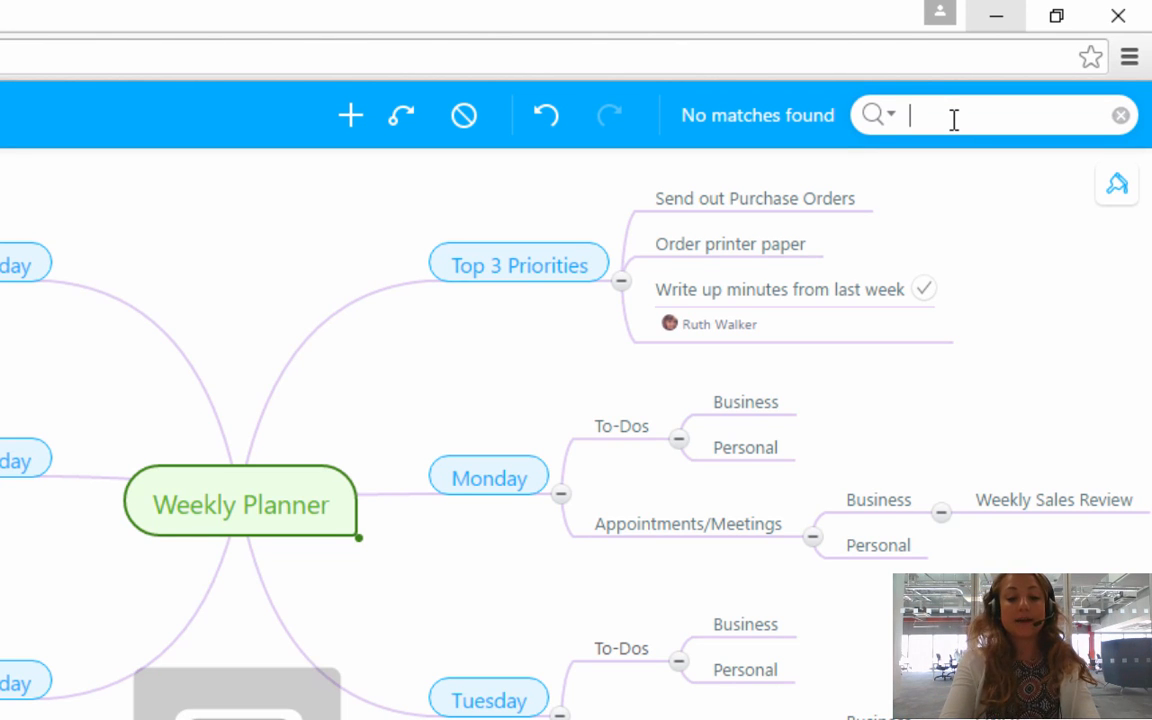
pyautogui.write('Hairdresser')
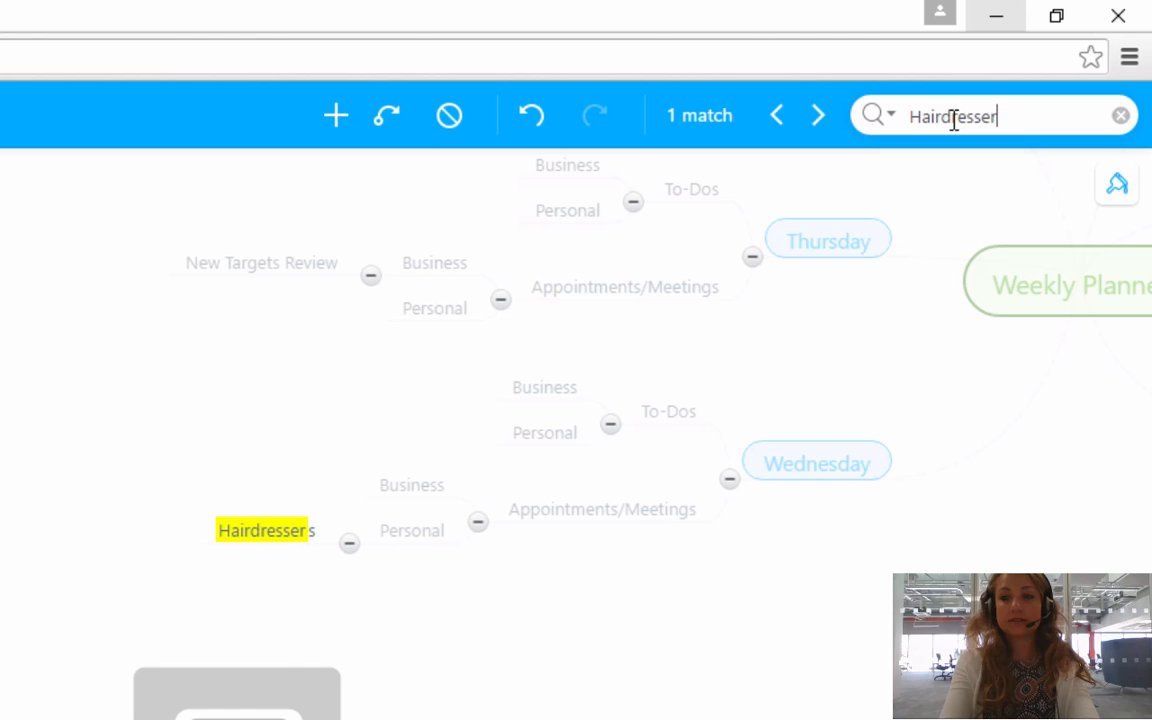
pyautogui.write('s')
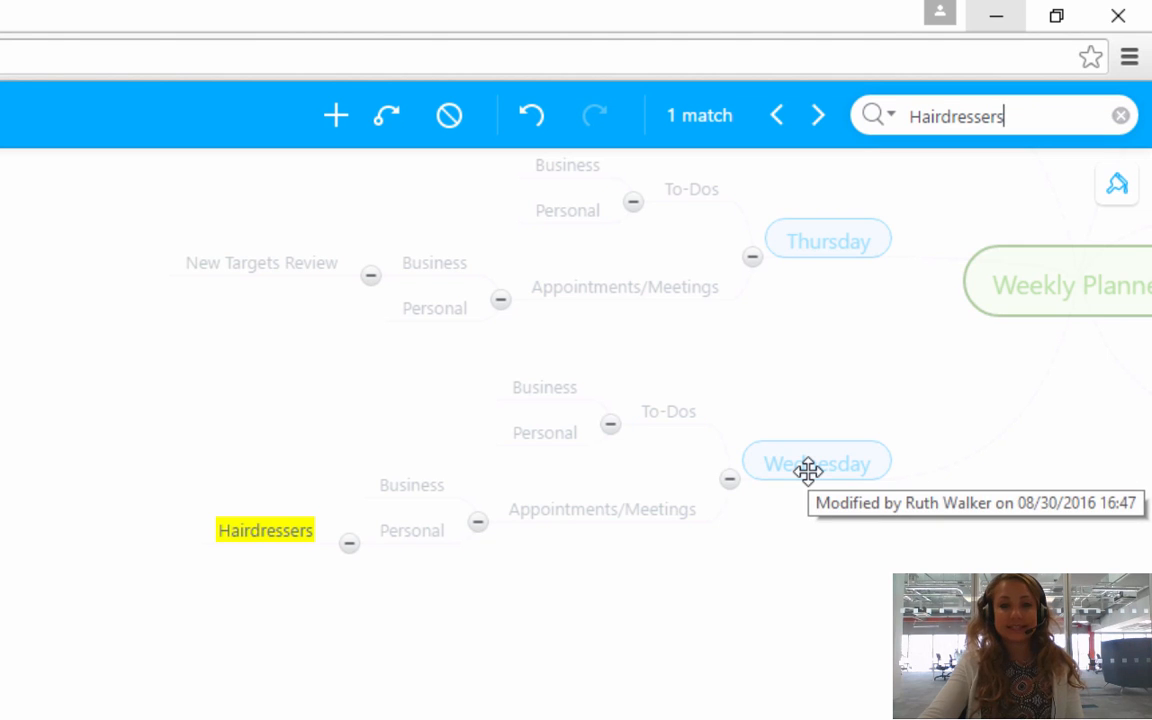
# Restrict the Hairdressers search to Editing user, then select the term for replacement.
pyautogui.click(890, 118)
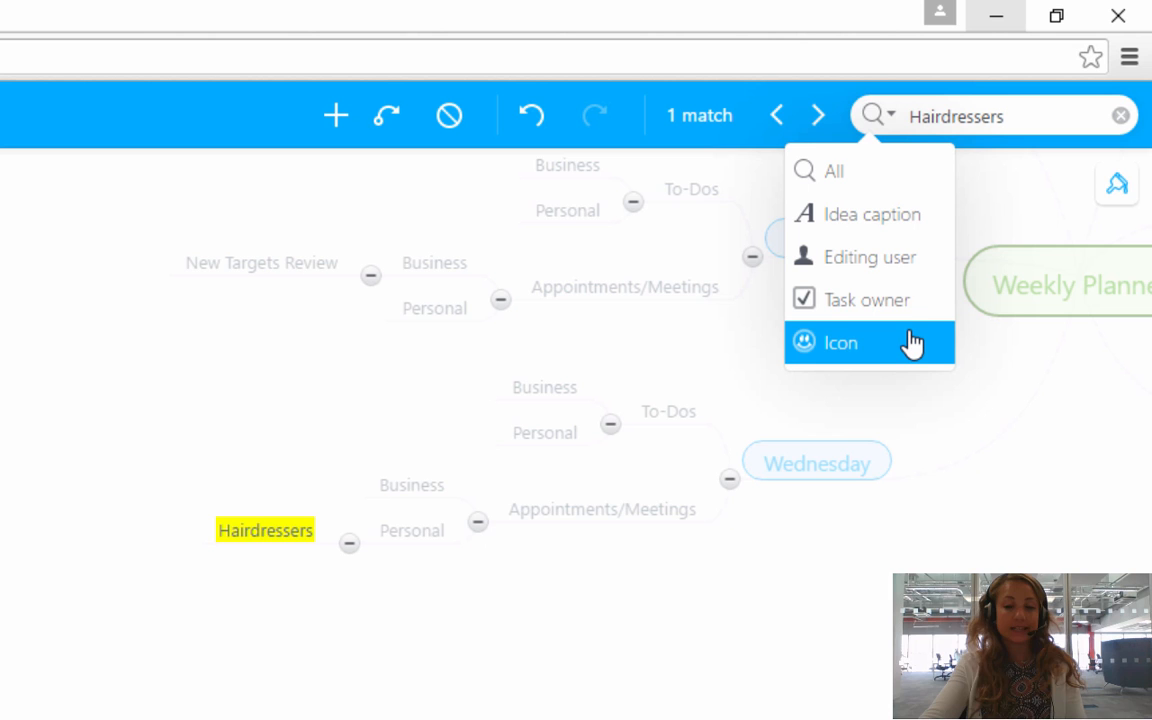
pyautogui.click(888, 272)
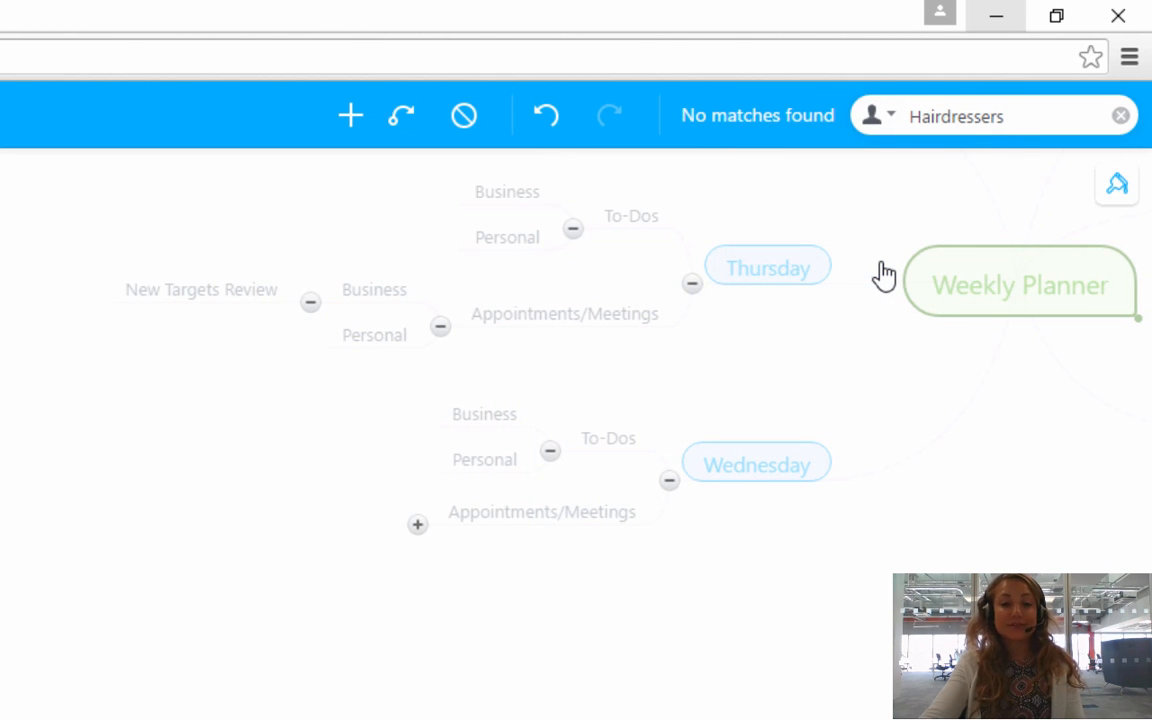
pyautogui.click(1023, 116)
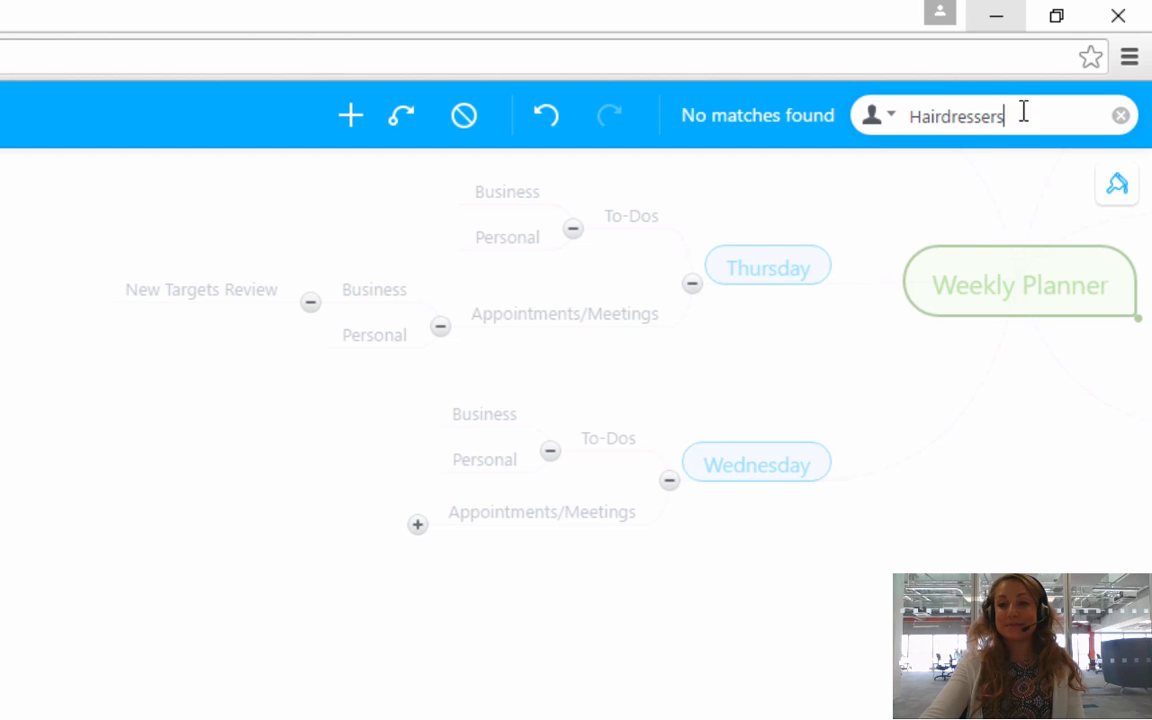
pyautogui.moveTo(1023, 116); pyautogui.dragTo(905, 116)
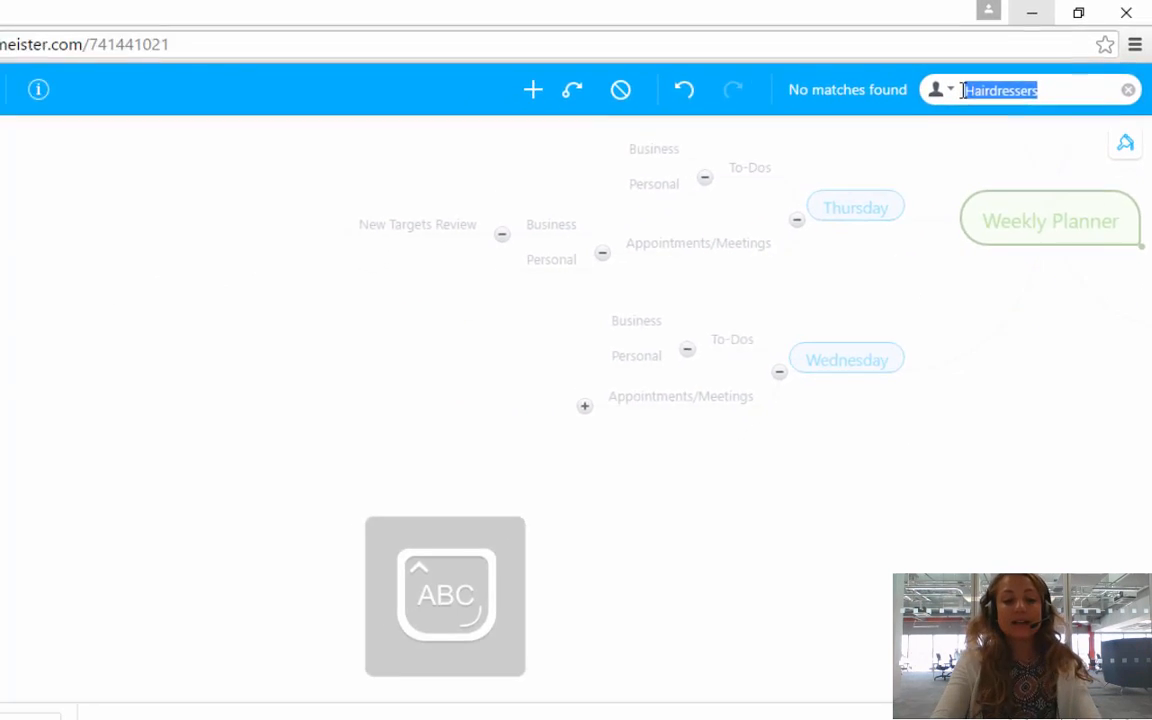
pyautogui.write('Ruth')
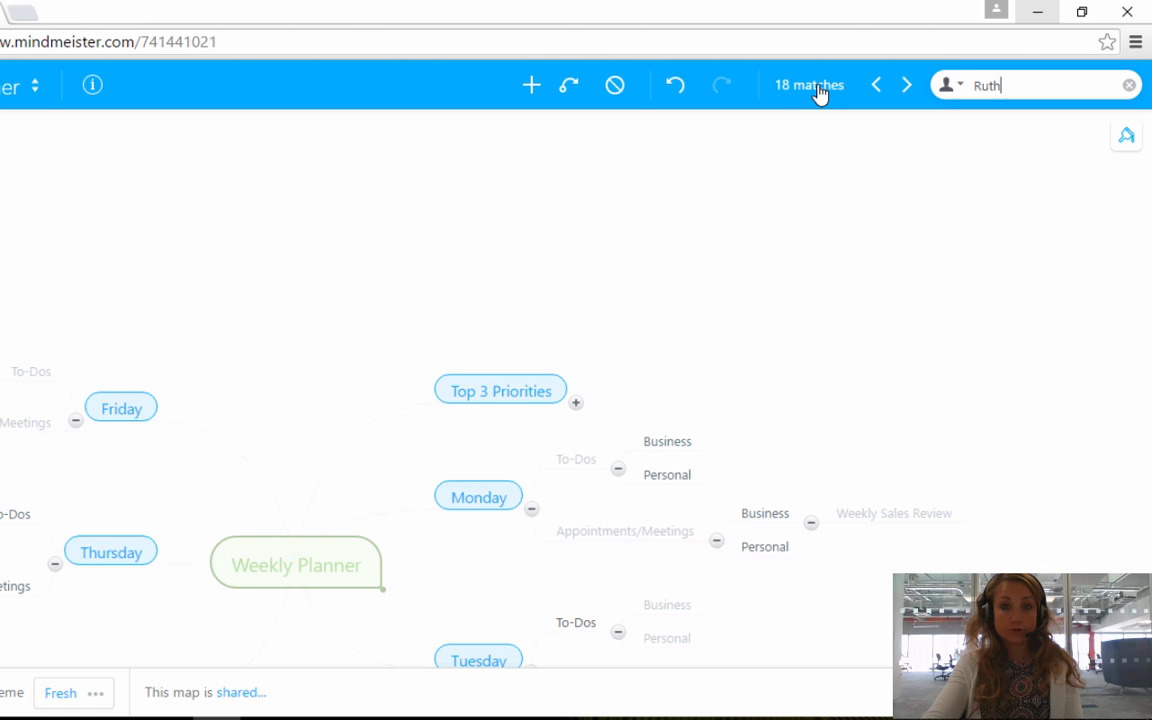
# Step through the 18 editing-user matches for the collaborator's name to Monday's To-Dos.
pyautogui.click(908, 88)
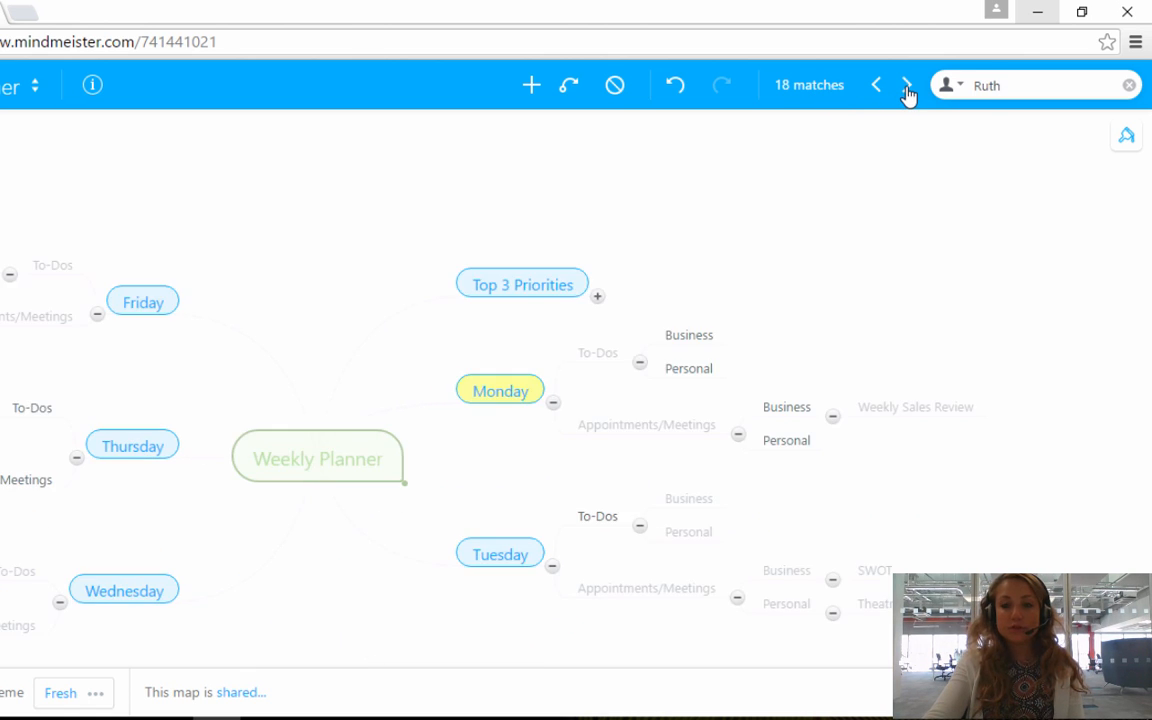
pyautogui.click(908, 88)
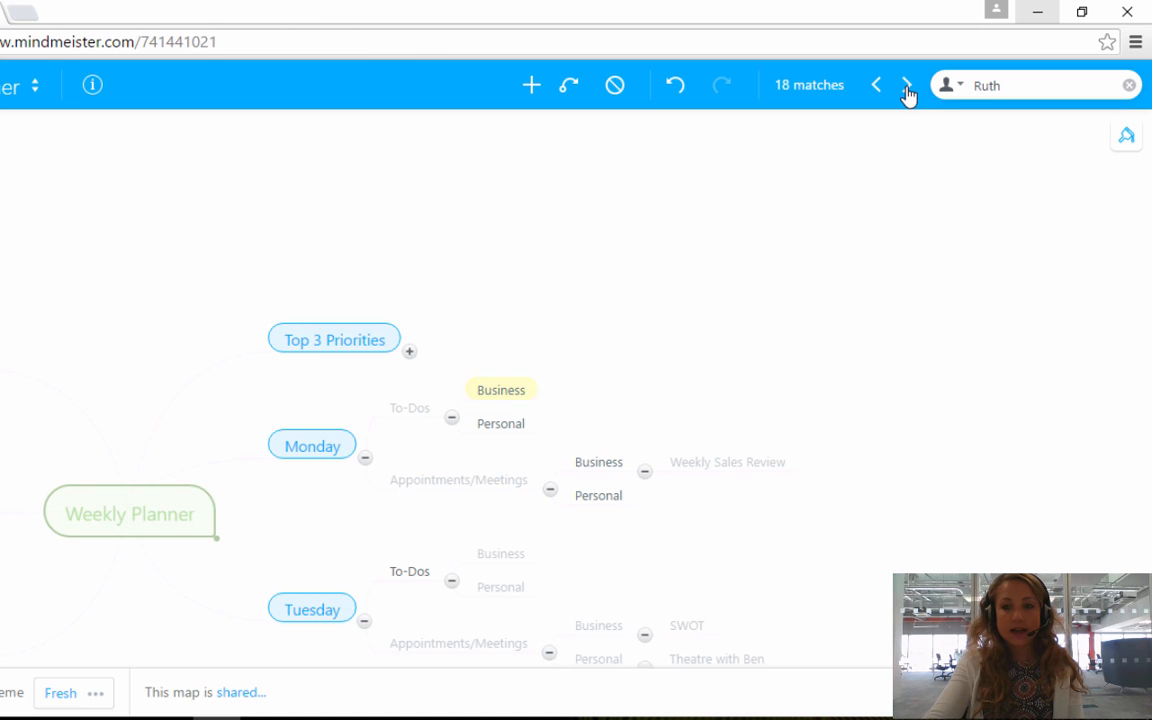
pyautogui.click(908, 88)
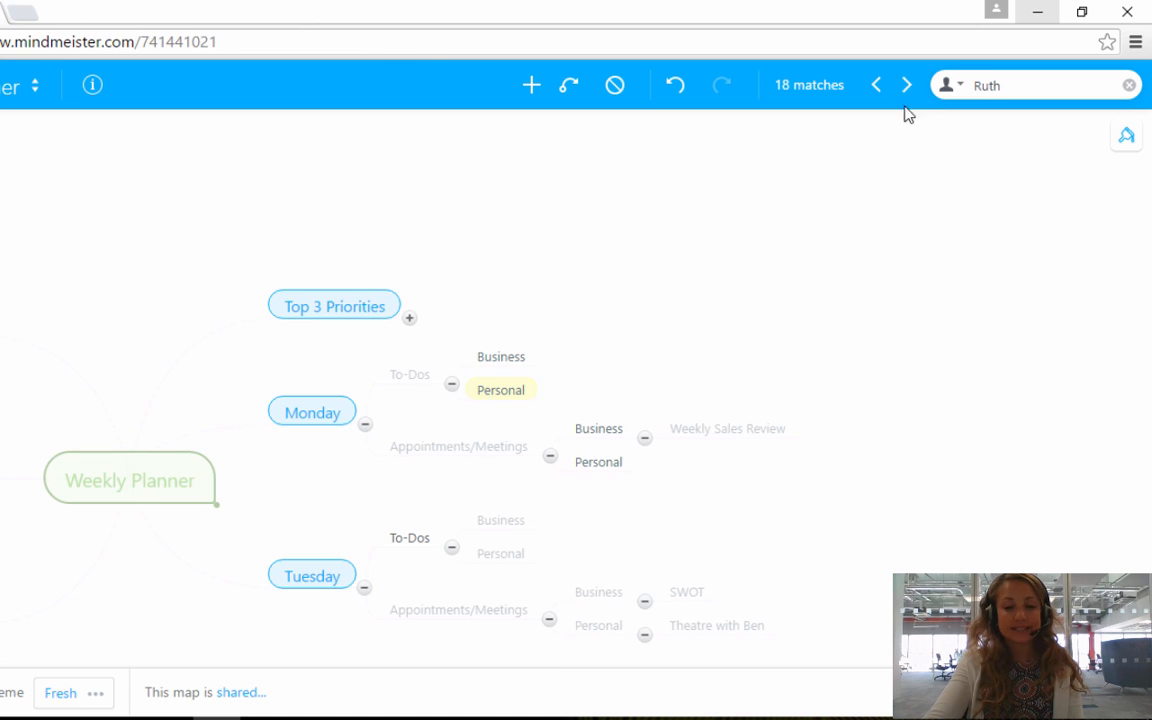
pyautogui.moveTo(500, 390); pyautogui.dragTo(514, 393)
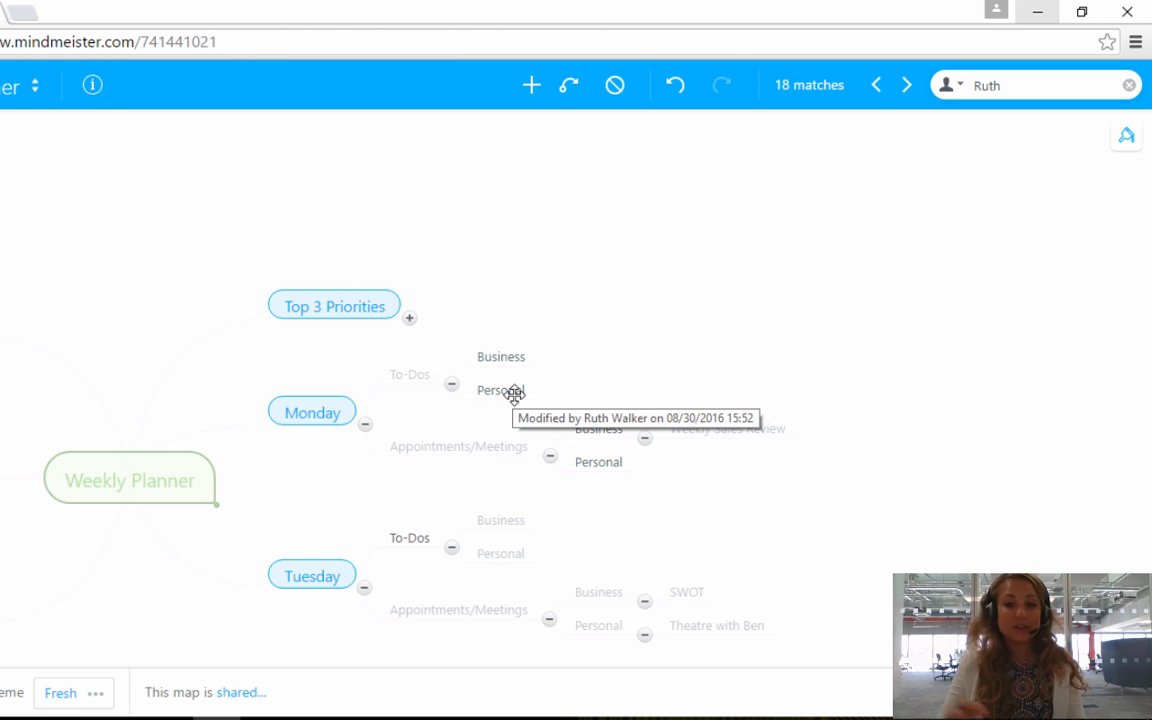
# Switch the search filter to Task owner, matching 'Write up minutes from last week'.
pyautogui.click(952, 88)
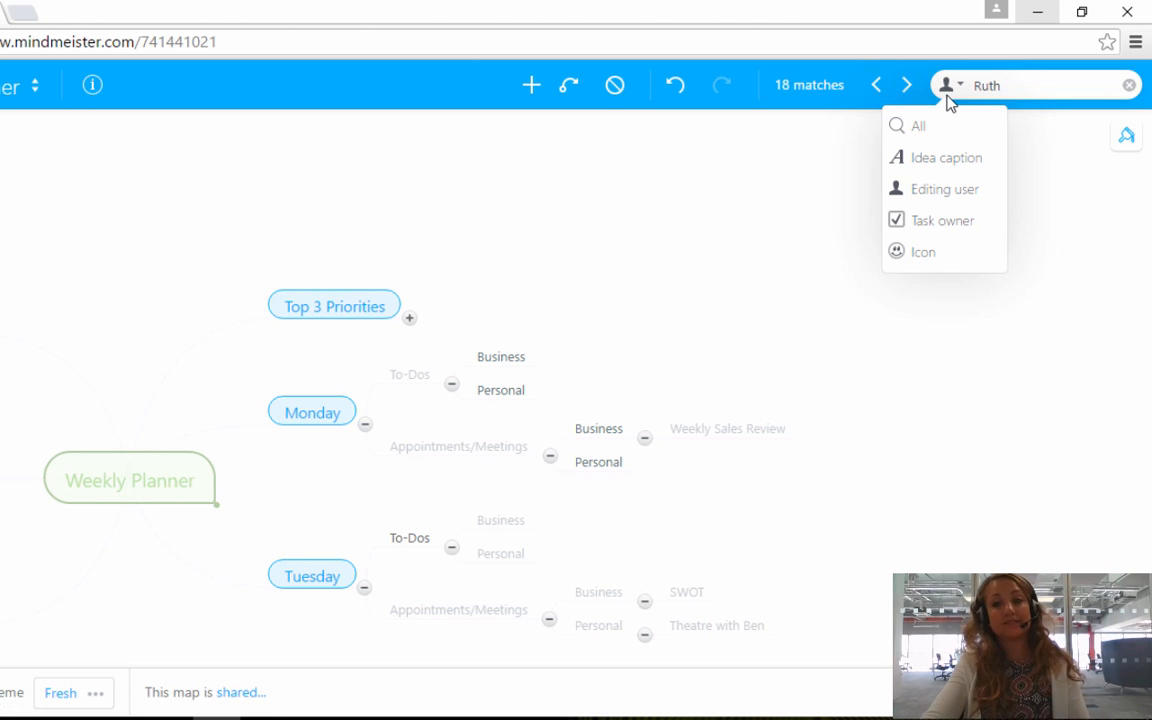
pyautogui.click(960, 224)
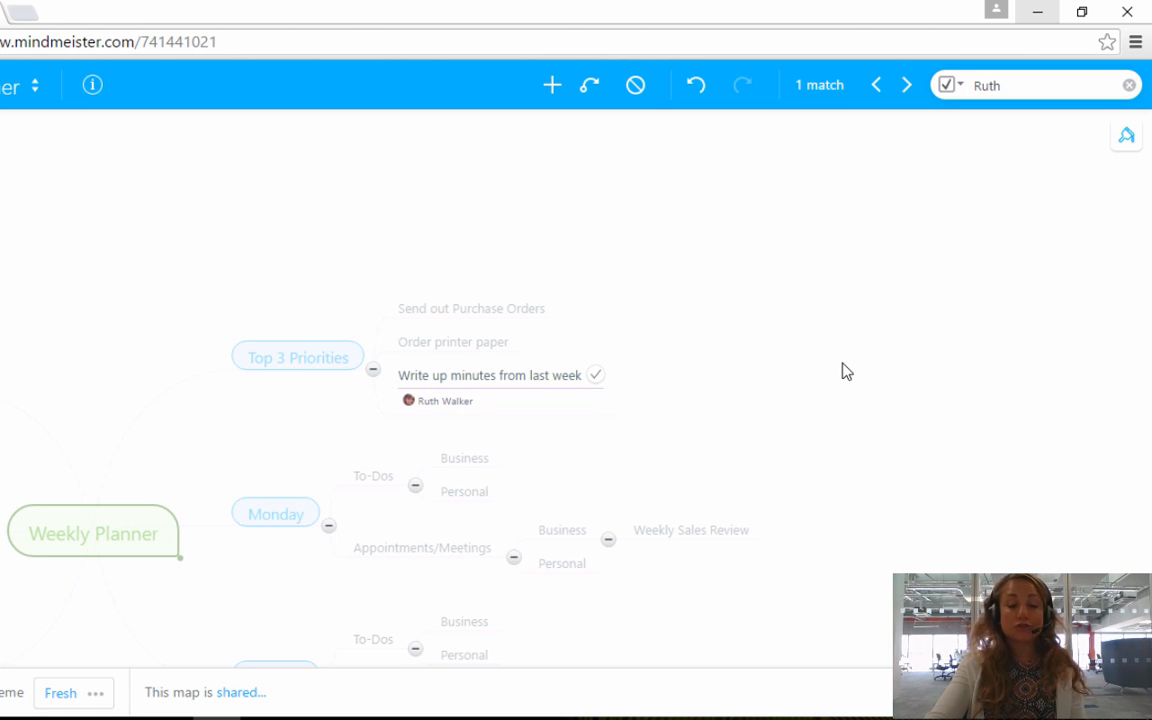
# Reopen the list of search match types over the task-owner search.
pyautogui.click(955, 85)
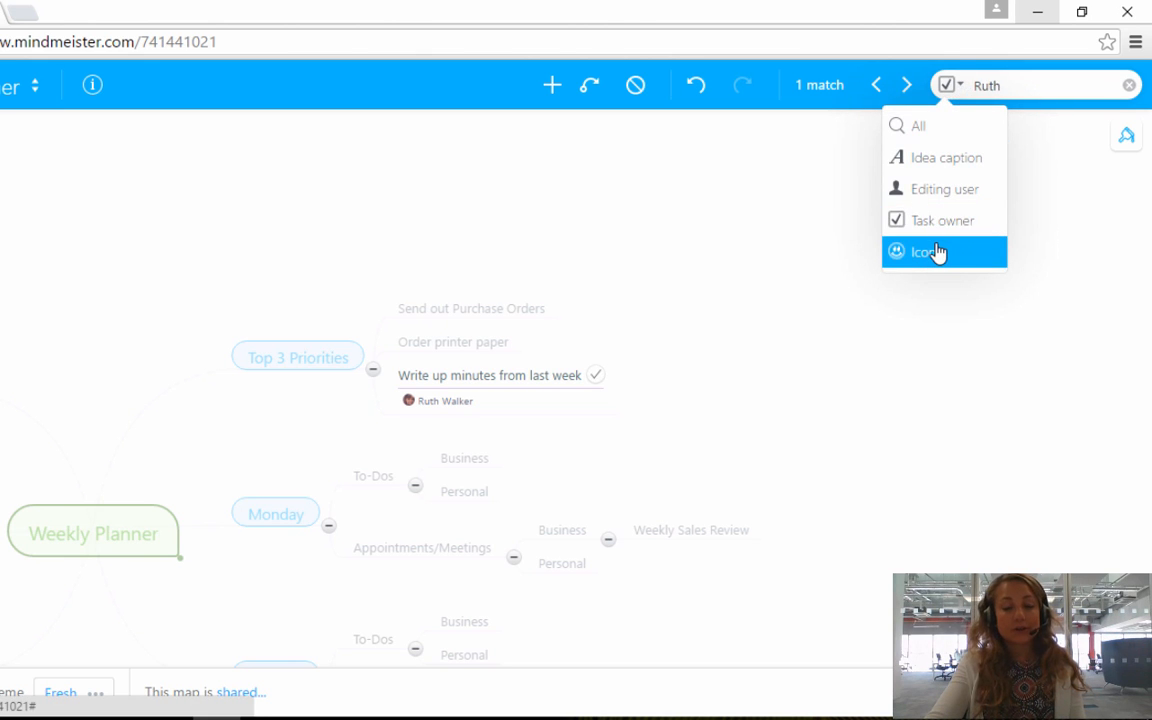